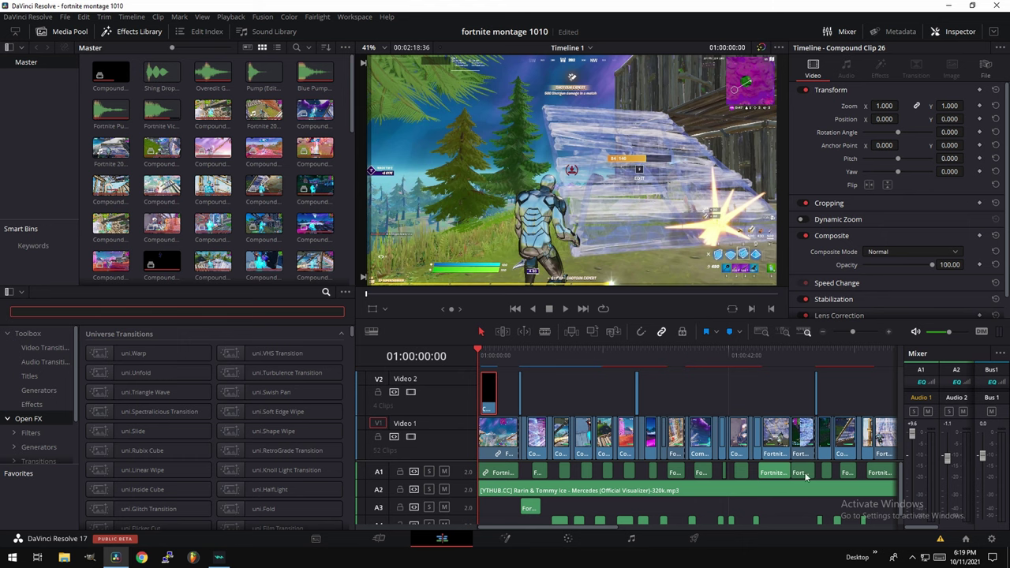
# Step: On the Deliver page, show the File render settings and try speeds 25 and 10, ending at Maximum
pyautogui.click(694, 541)
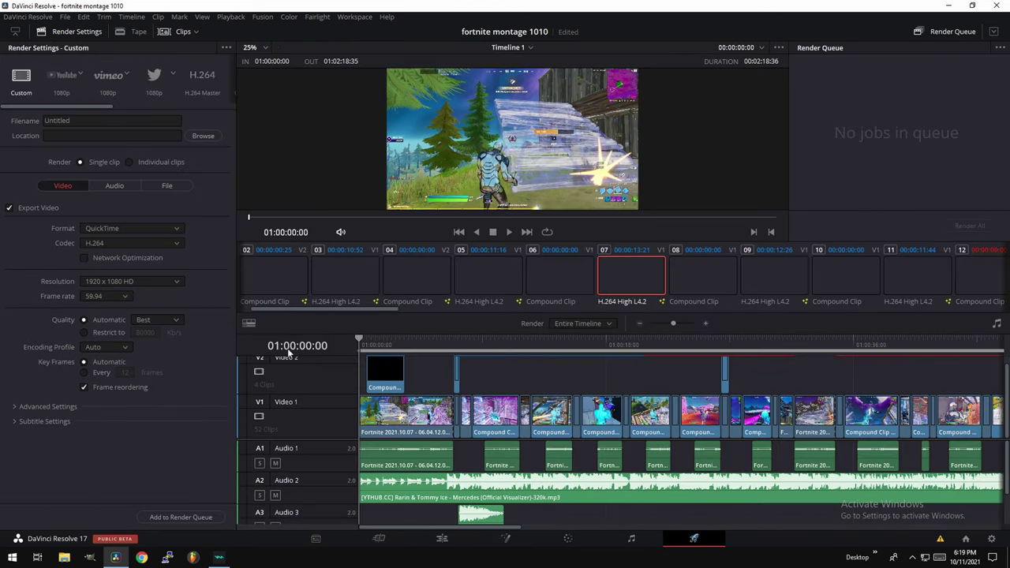
pyautogui.click(157, 188)
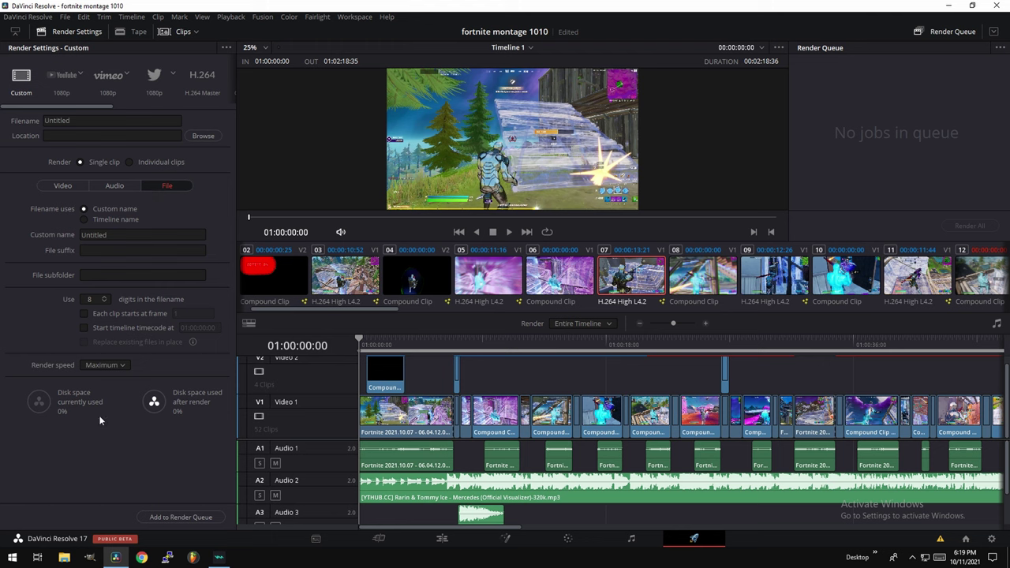
pyautogui.click(103, 365)
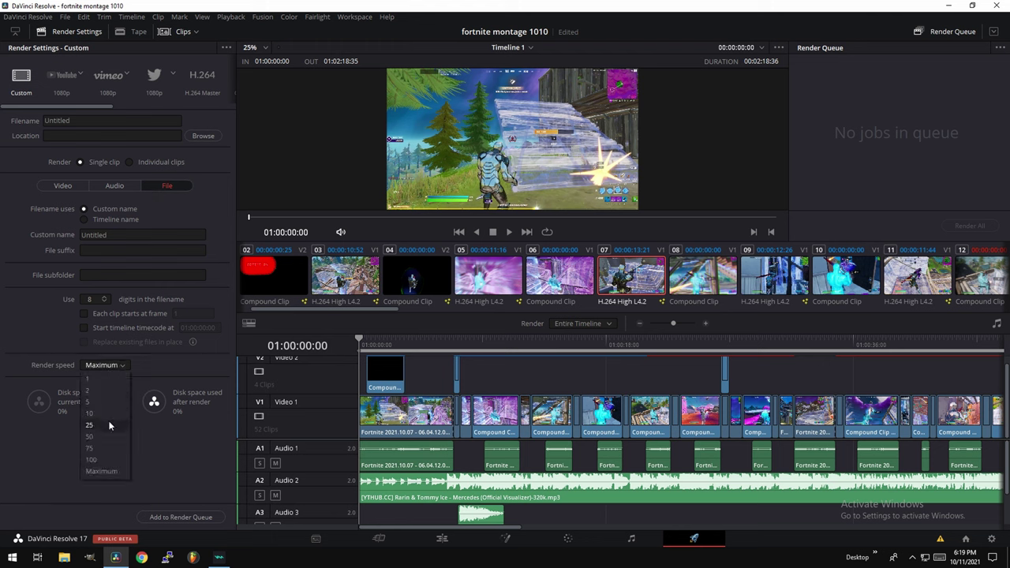
pyautogui.click(109, 426)
pyautogui.click(108, 367)
pyautogui.click(110, 412)
pyautogui.click(106, 367)
pyautogui.click(118, 473)
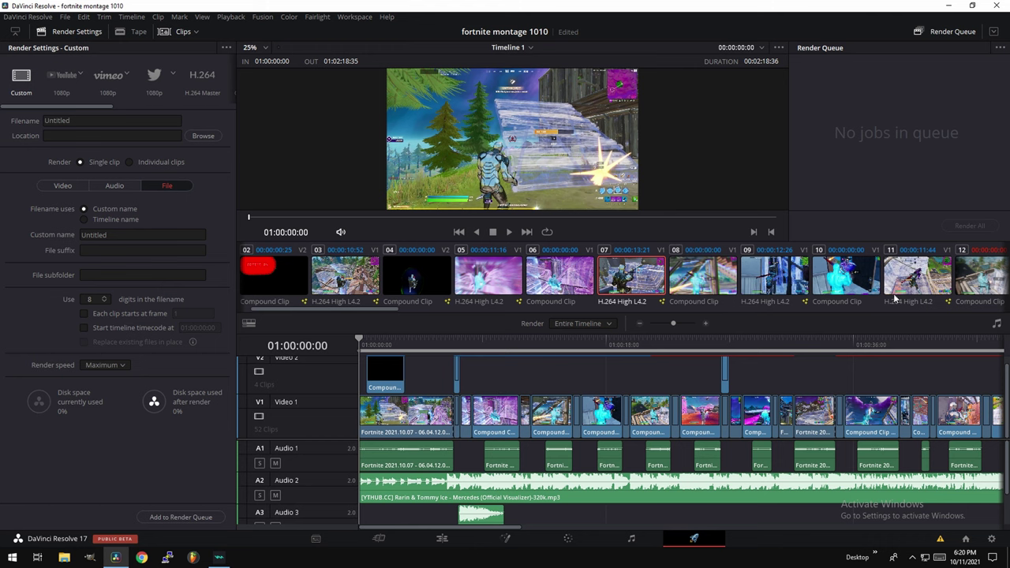
# Step: Return to the Edit page and park the playhead at about 01:00:06:33
pyautogui.hotkey('shift', '4')
pyautogui.moveTo(862, 332); pyautogui.dragTo(855, 333)
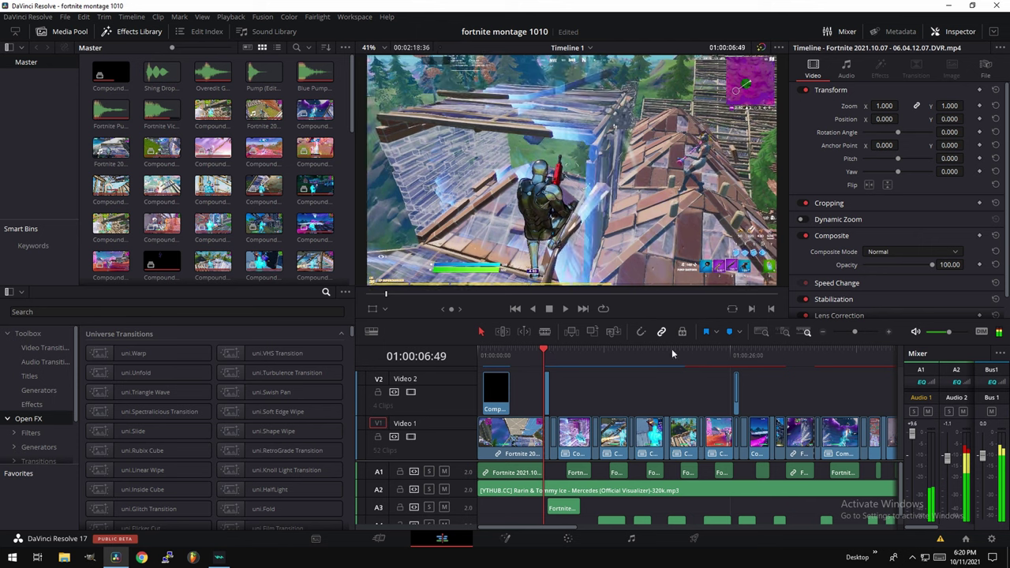
pyautogui.moveTo(544, 353); pyautogui.dragTo(479, 355)
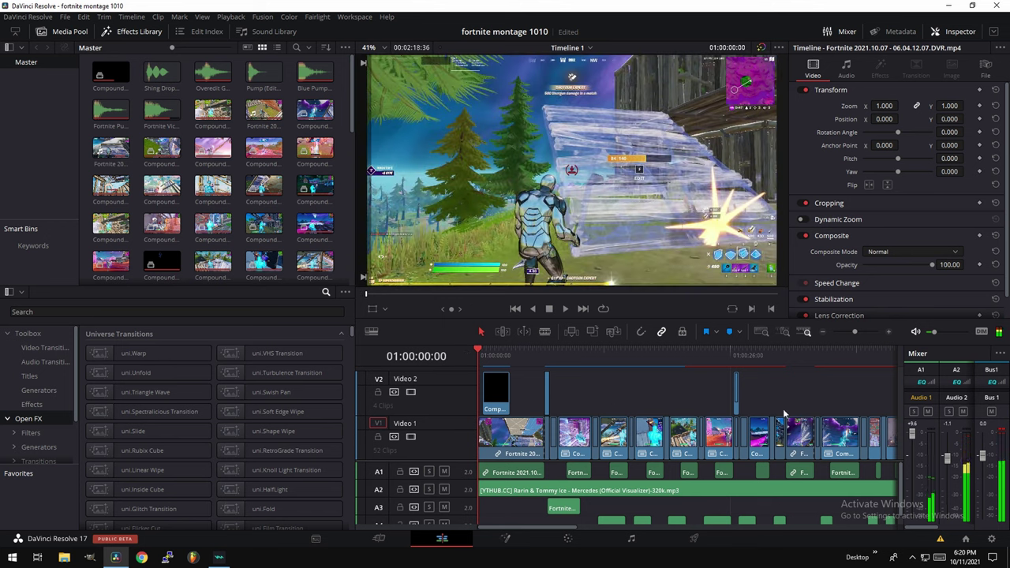
pyautogui.hscroll(3, 530, 522)
pyautogui.hscroll(-3, 531, 522)
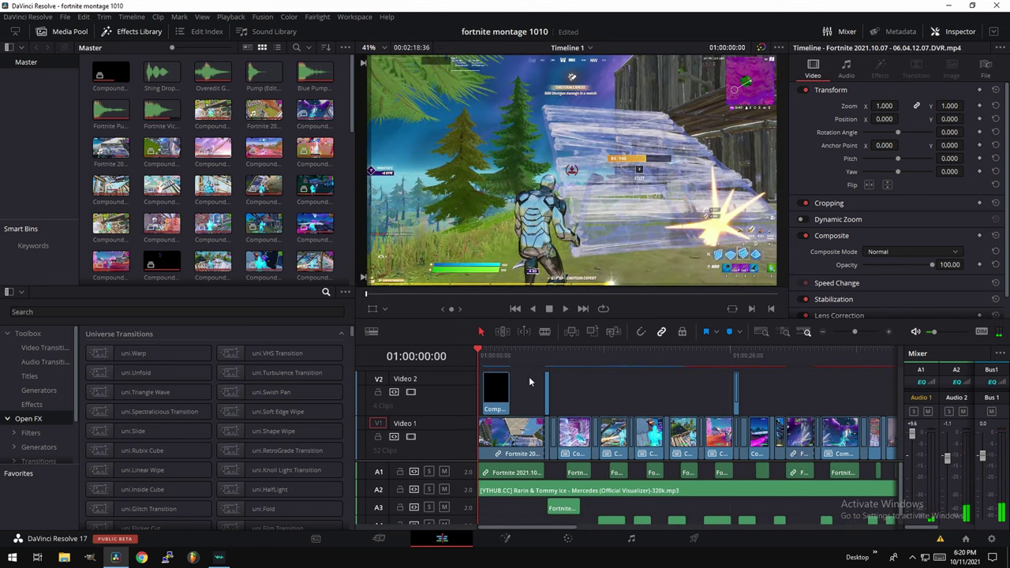
pyautogui.click(540, 355)
pyautogui.click(541, 357)
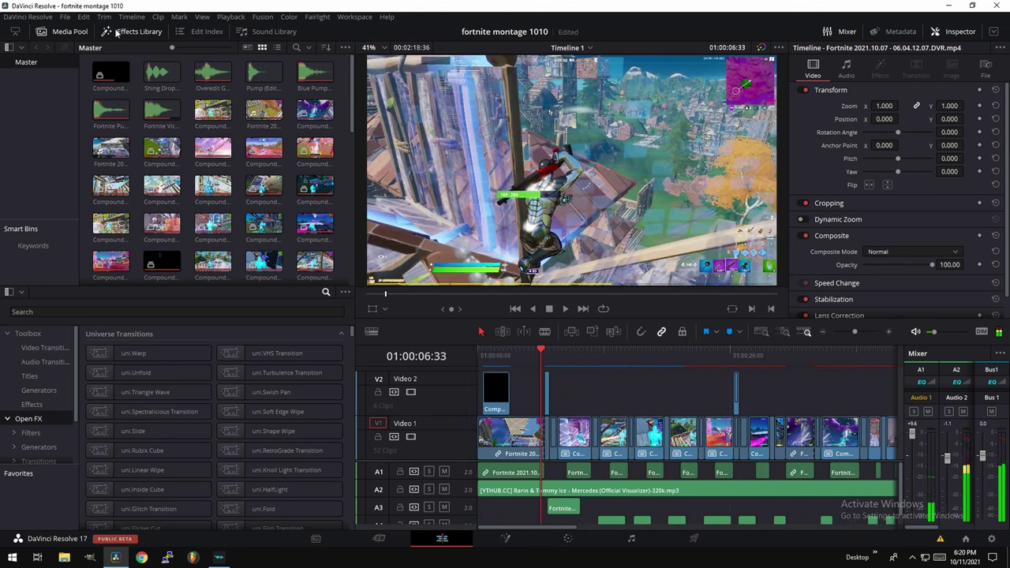
# Step: Save a 3840 x 2160 Ultra HD timeline resolution in Project Settings, then select all video clips
pyautogui.click(71, 18)
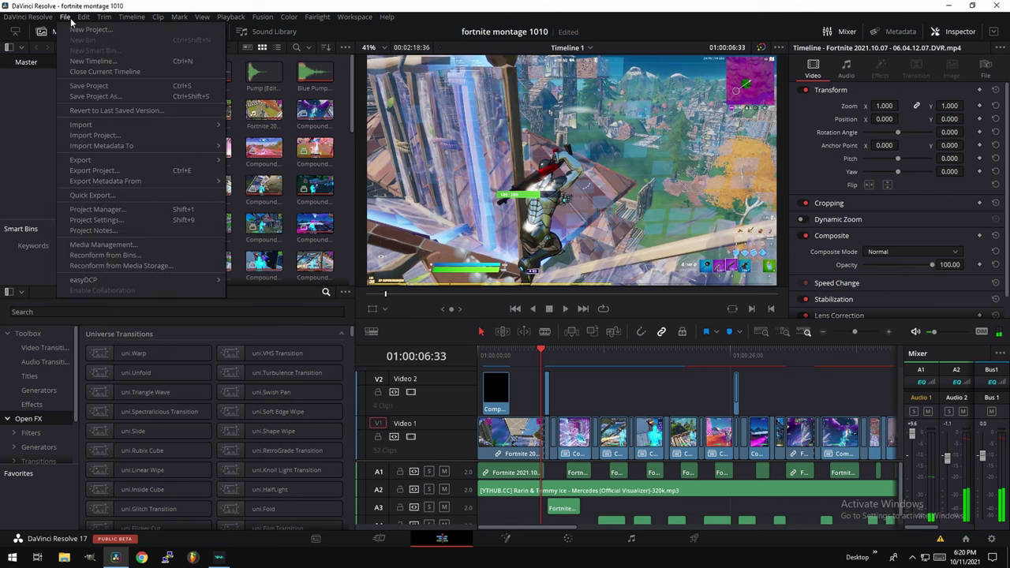
pyautogui.click(185, 222)
pyautogui.click(505, 116)
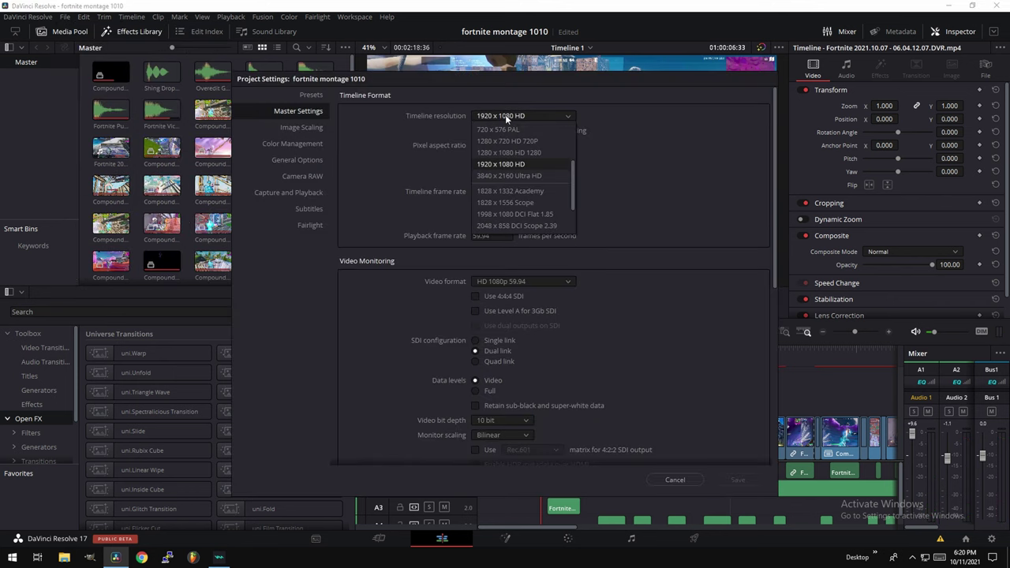
pyautogui.click(518, 176)
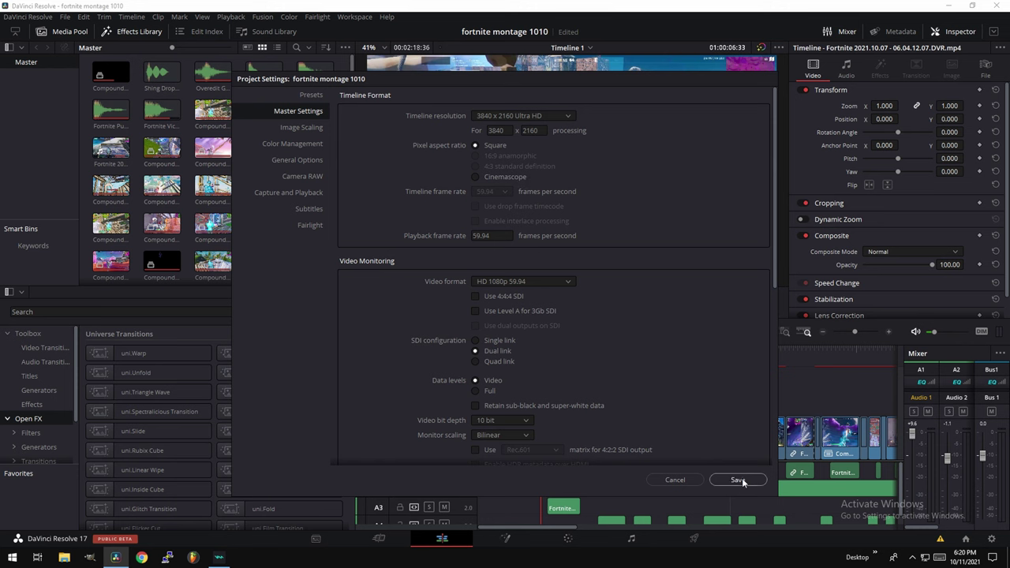
pyautogui.click(738, 480)
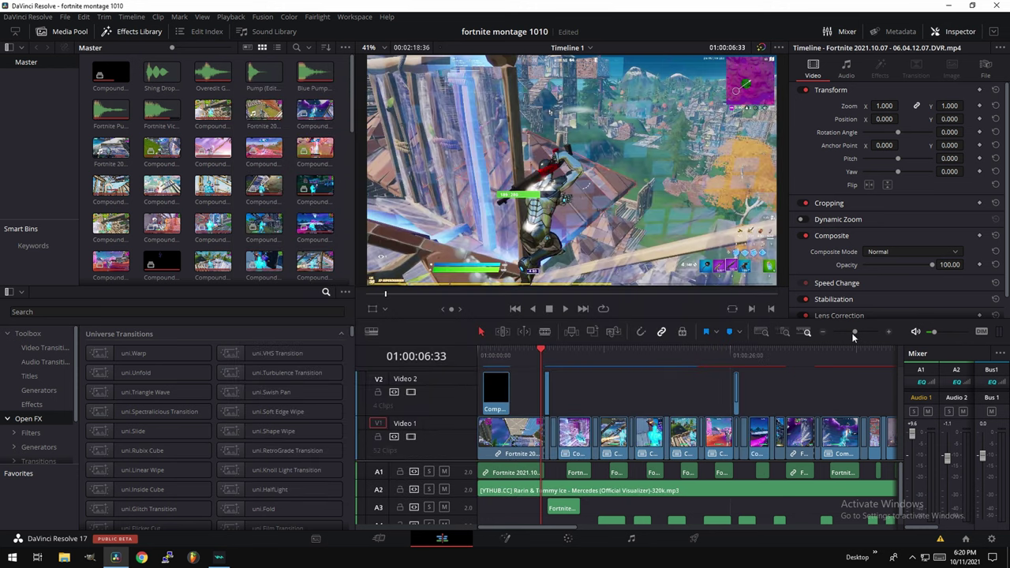
pyautogui.moveTo(854, 332); pyautogui.dragTo(851, 333)
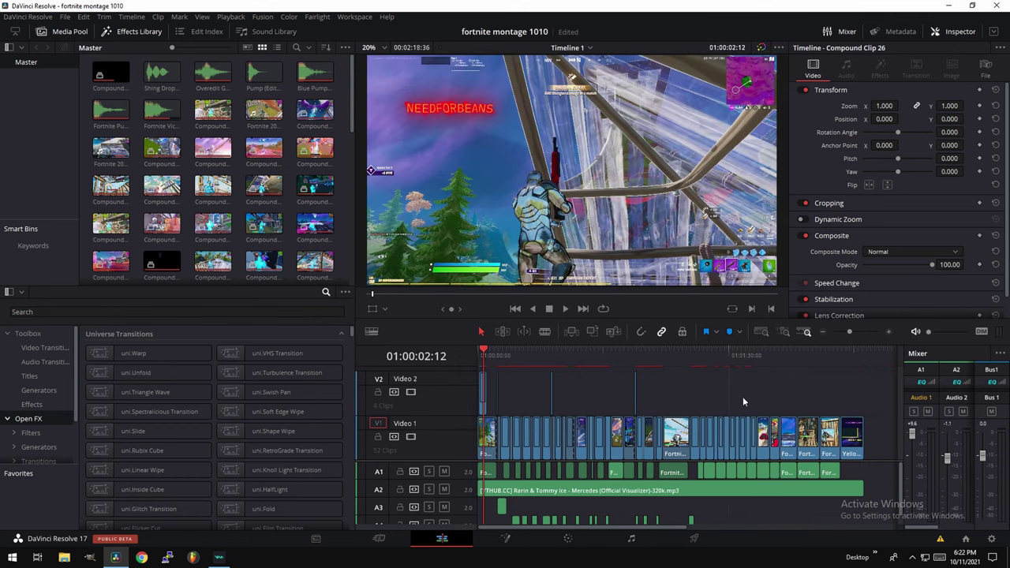
pyautogui.moveTo(867, 384); pyautogui.dragTo(474, 448)
# Step: Combine the selected V1/V2 clips into a new compound clip
pyautogui.click(833, 390)
pyautogui.moveTo(871, 389); pyautogui.dragTo(440, 438)
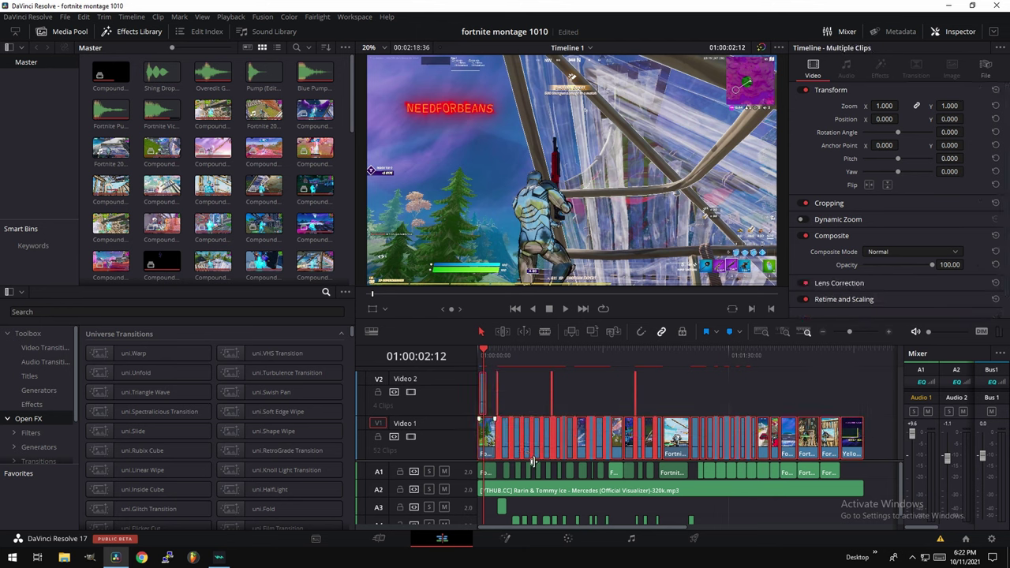
pyautogui.rightClick(857, 439)
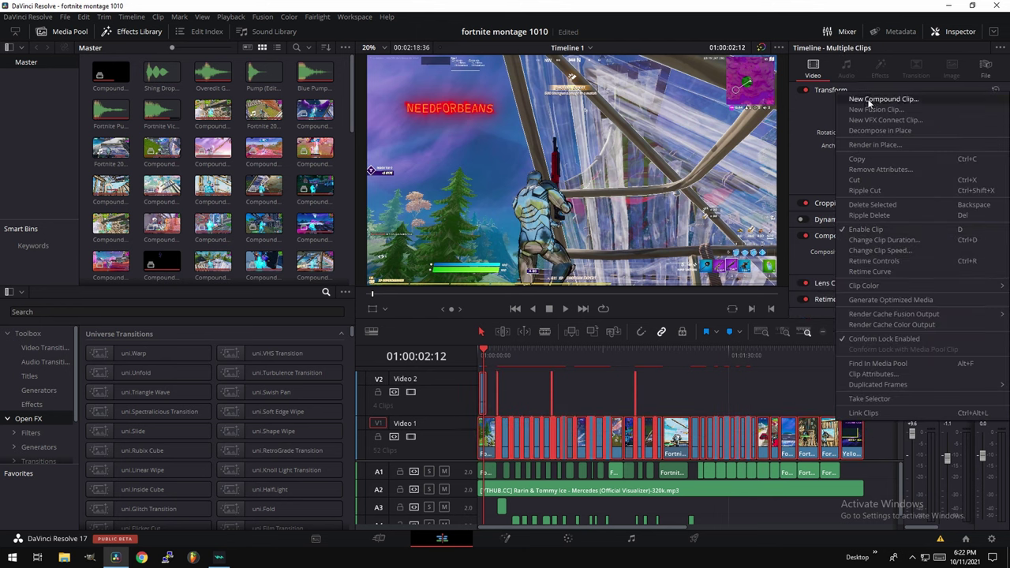
pyautogui.click(865, 106)
pyautogui.click(574, 306)
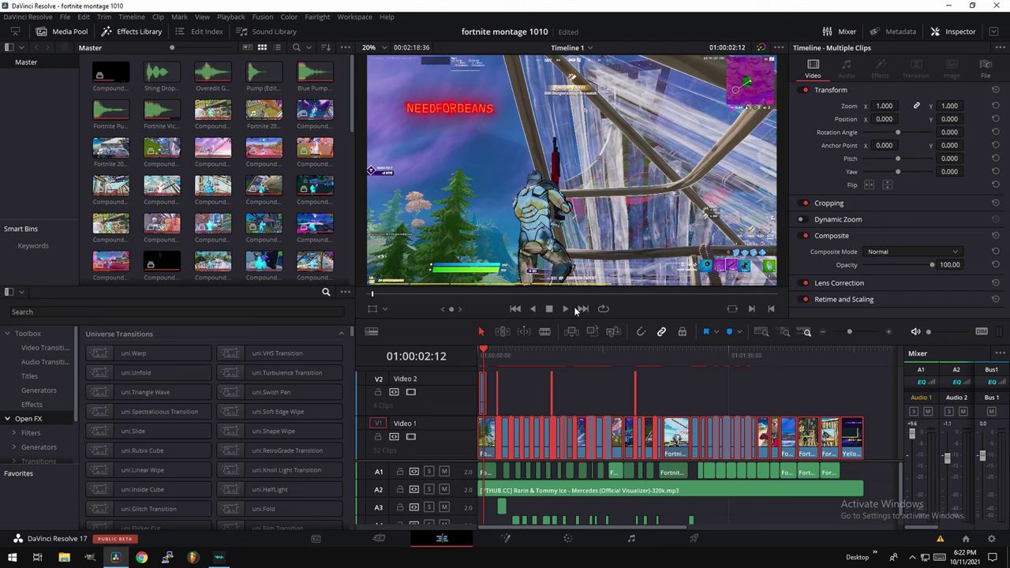
# Step: Set Compound Clip 27 to Render Cache Color Output
pyautogui.click(875, 416)
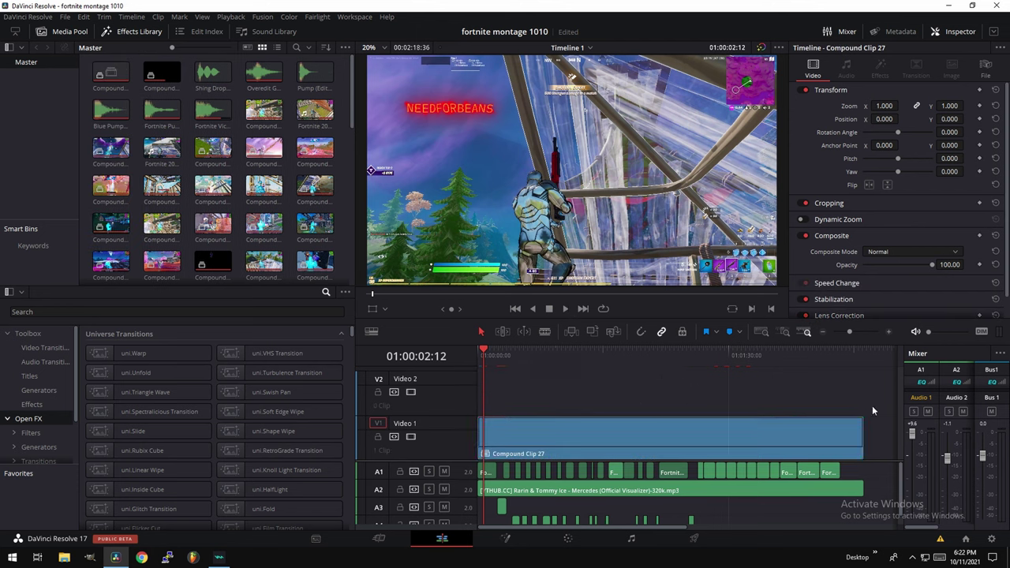
pyautogui.rightClick(588, 435)
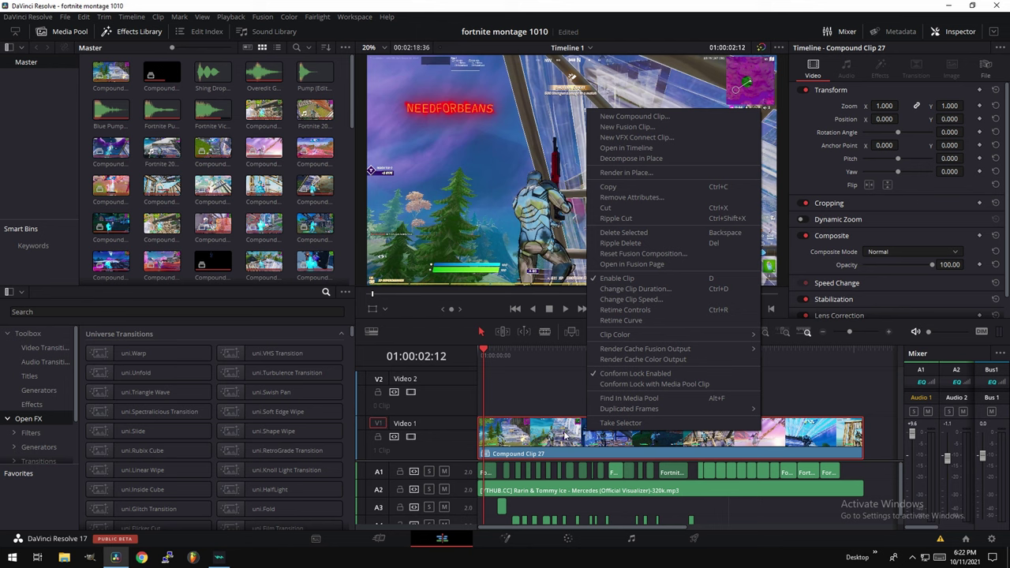
pyautogui.click(664, 358)
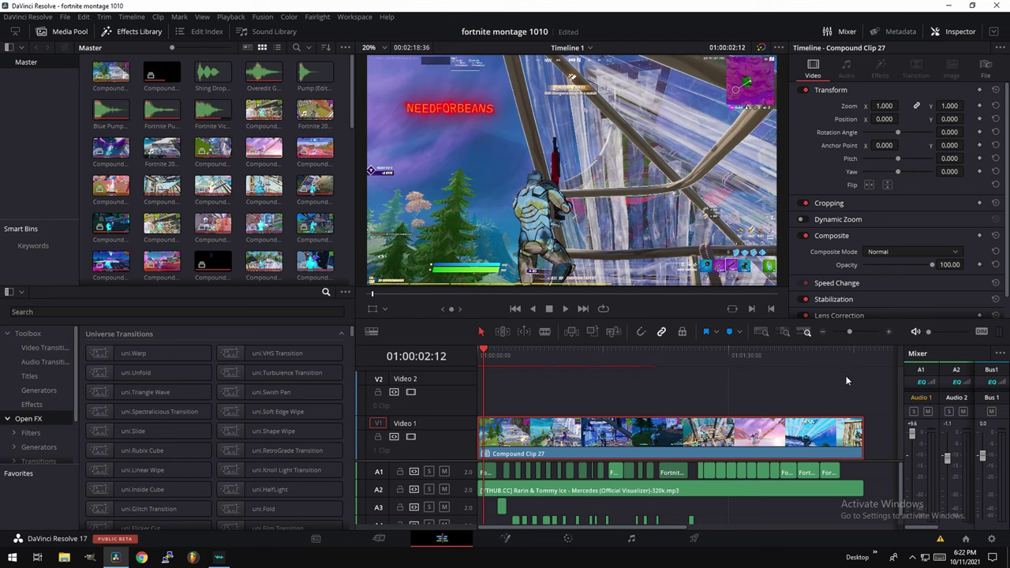
# Step: Play the montage from the start and briefly check the project settings
pyautogui.press('Home')
pyautogui.press('space')
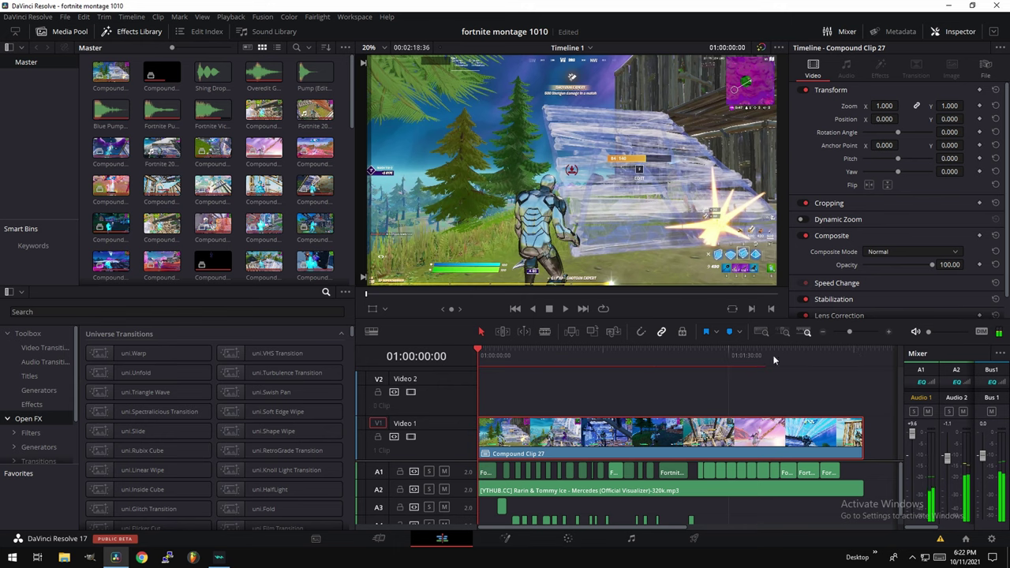
pyautogui.hotkey('shift', '9')
pyautogui.click(671, 479)
# Step: Switch to the Deliver page and preview the compound clip
pyautogui.click(686, 544)
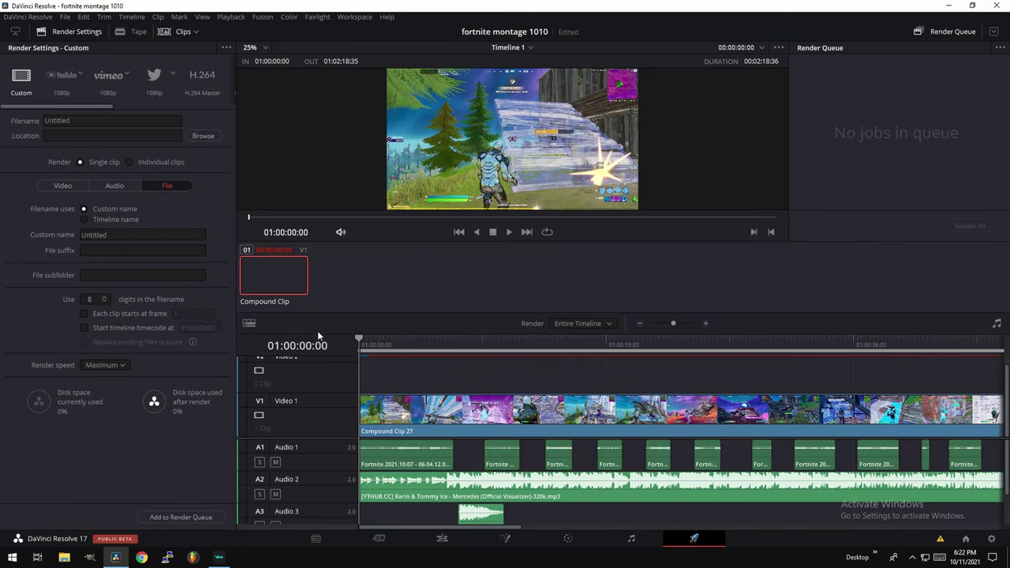
pyautogui.press('space')
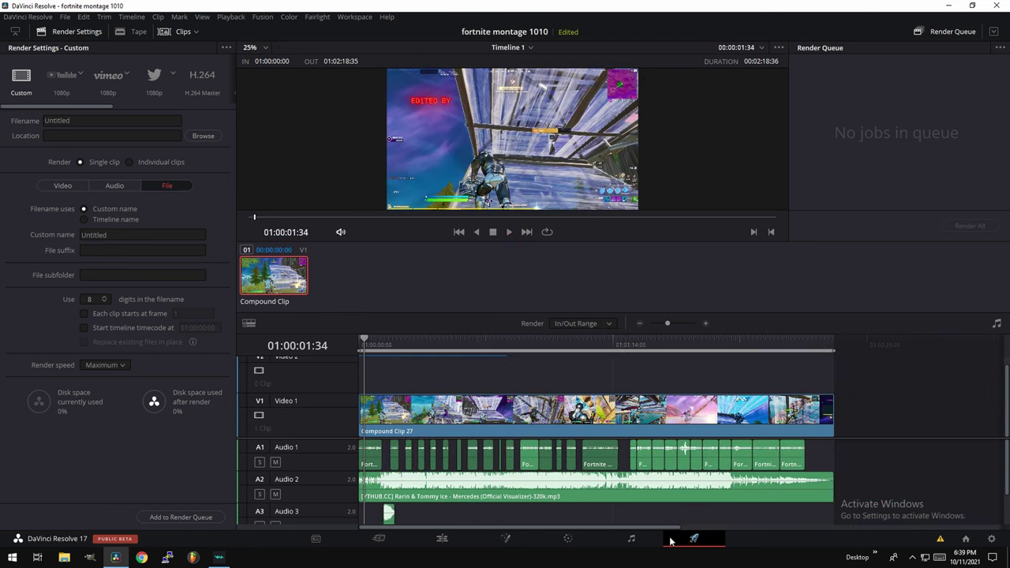
pyautogui.press('Home')
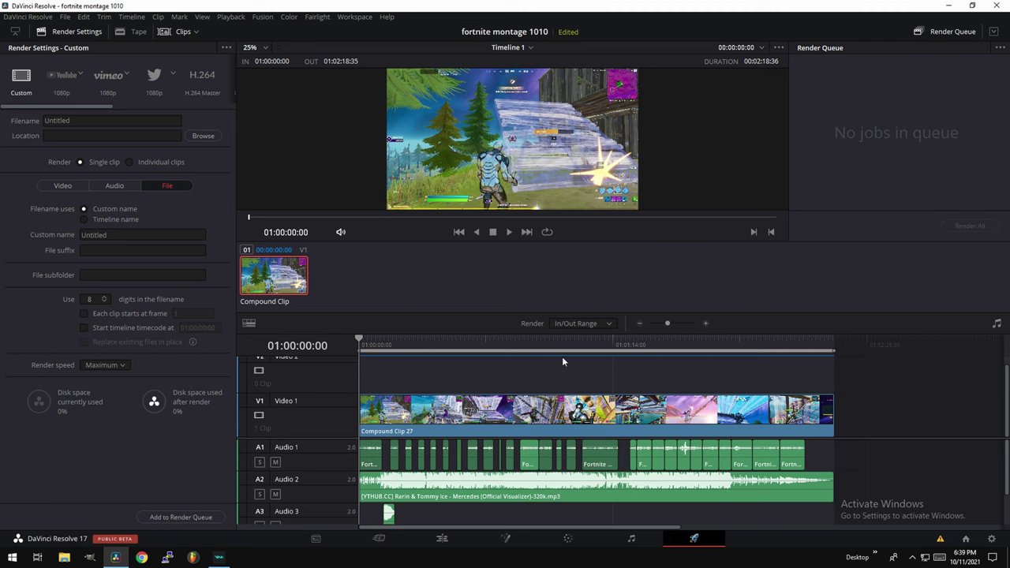
pyautogui.press('space')
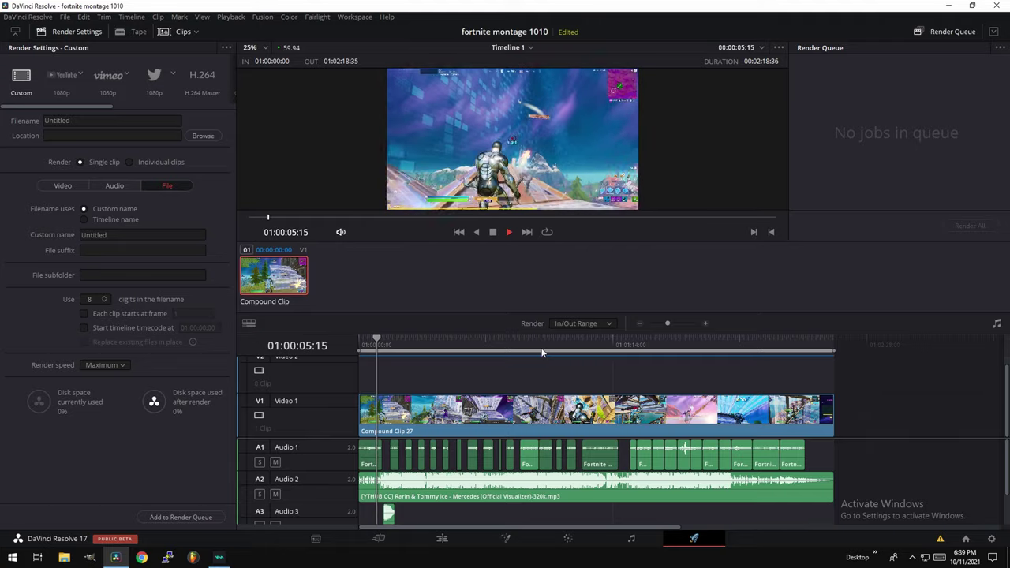
pyautogui.press('space')
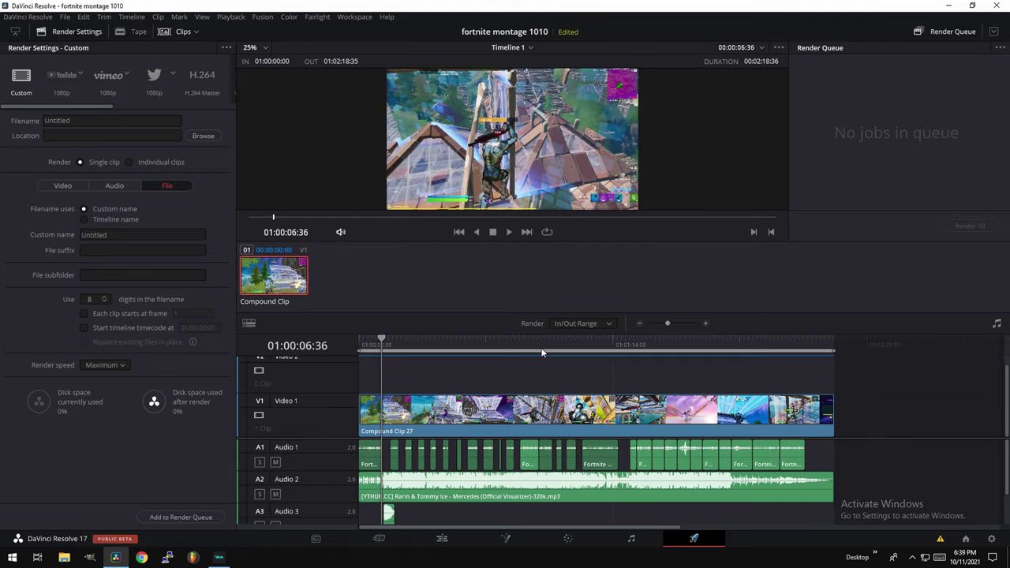
pyautogui.press('space')
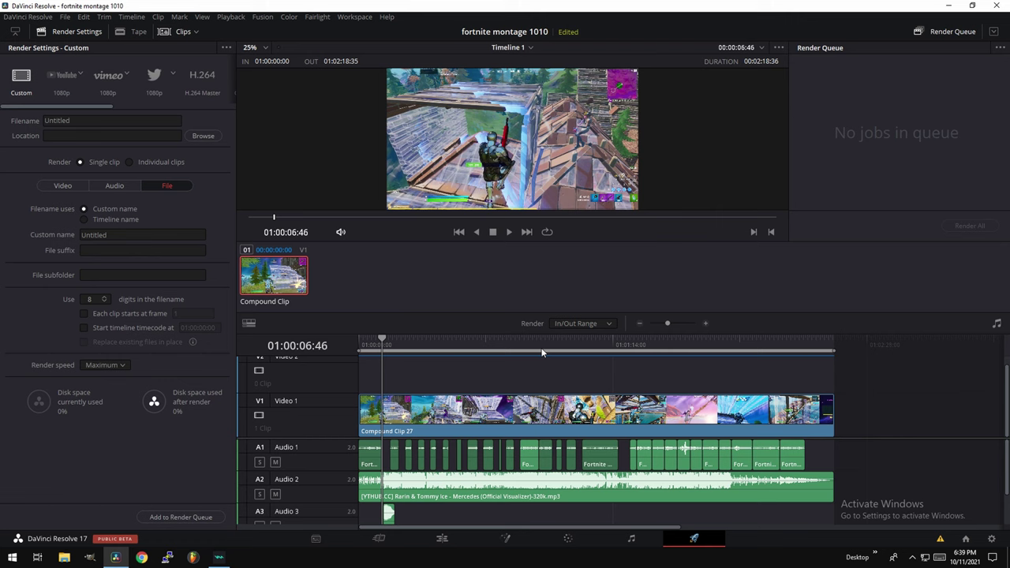
# Step: In Explorer, open the CacheClip folder and sort its contents newest first by date modified
pyautogui.hotkey('alt', 'Tab')
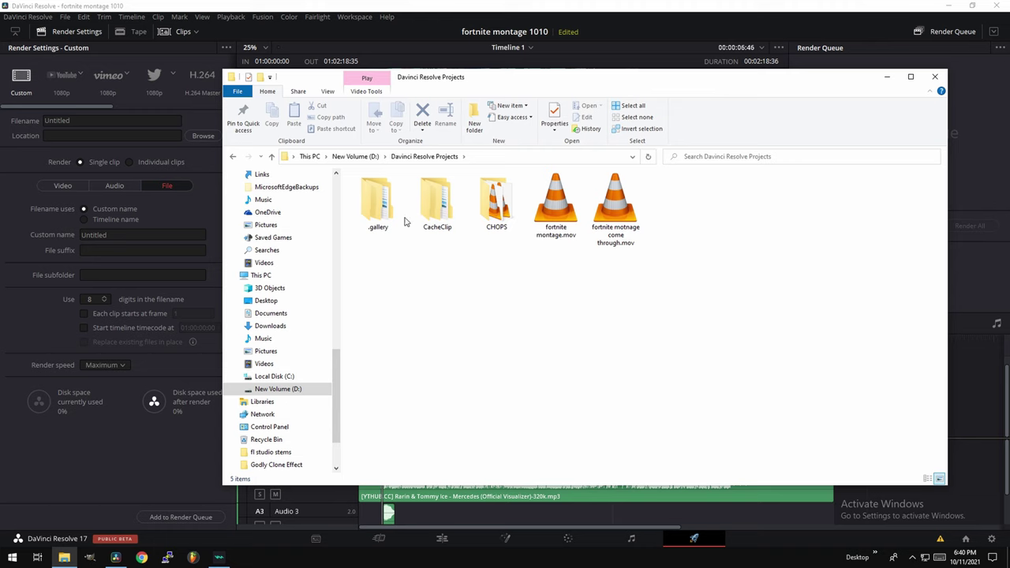
pyautogui.doubleClick(437, 202)
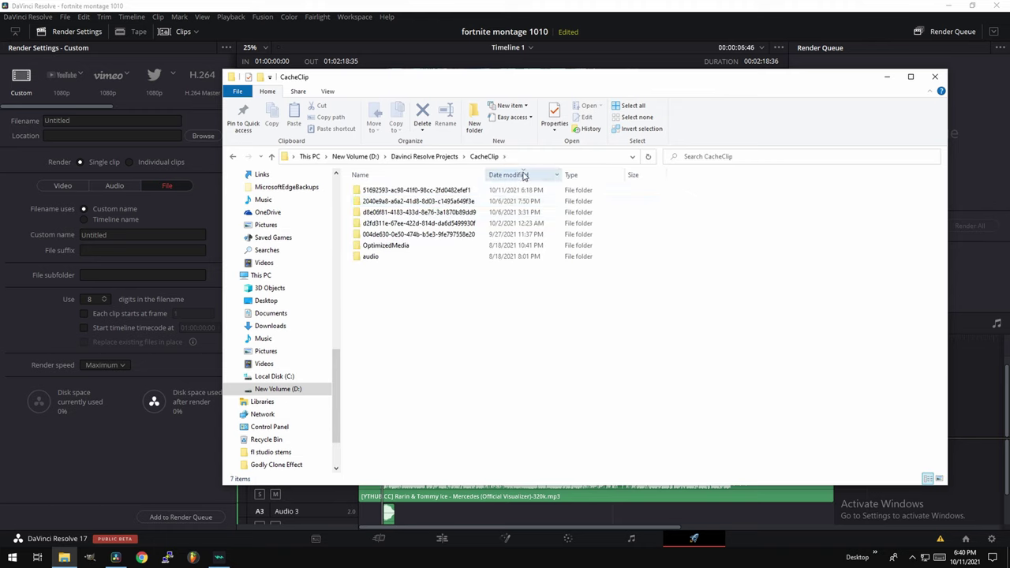
pyautogui.doubleClick(467, 191)
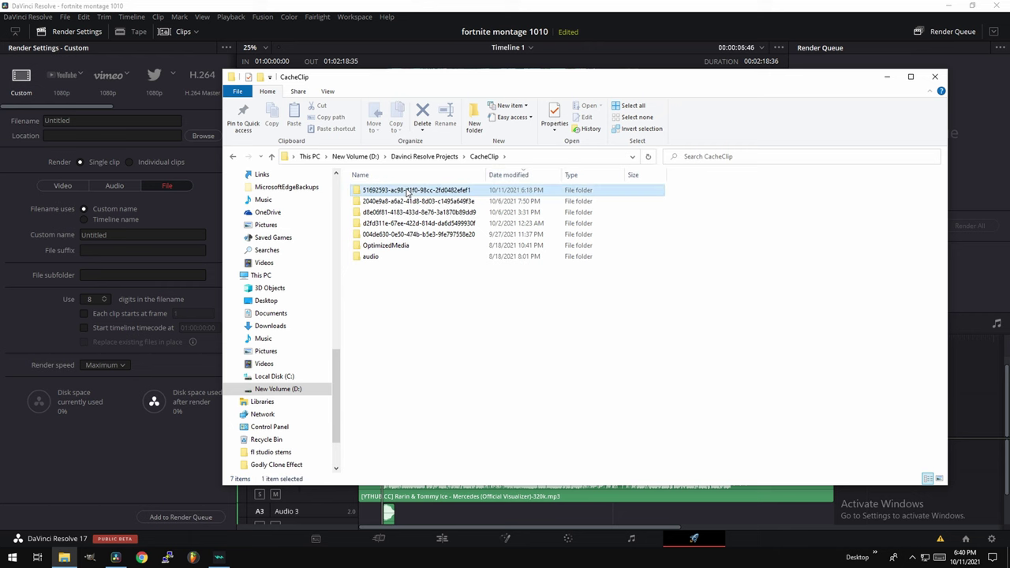
pyautogui.click(509, 174)
pyautogui.click(509, 174)
pyautogui.click(510, 175)
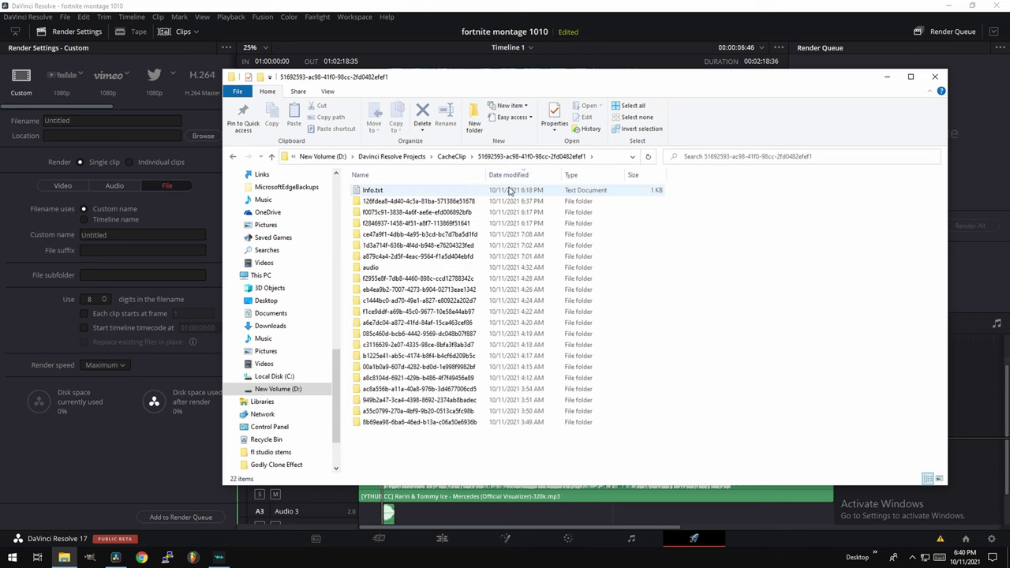
# Step: Open the newest cache folders down to Output, browse the .dvcc files, then go back two levels
pyautogui.doubleClick(402, 202)
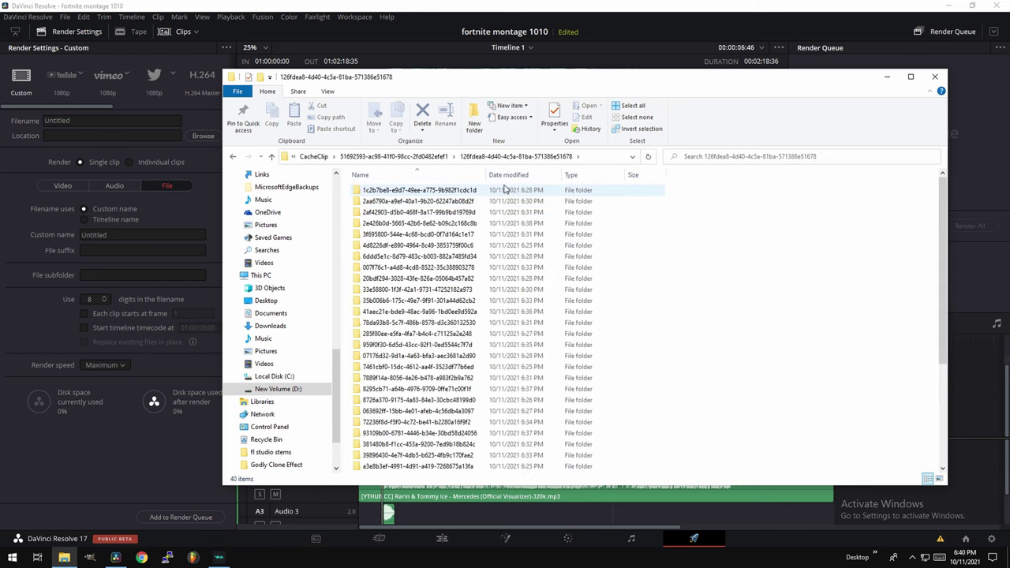
pyautogui.doubleClick(418, 190)
pyautogui.doubleClick(415, 190)
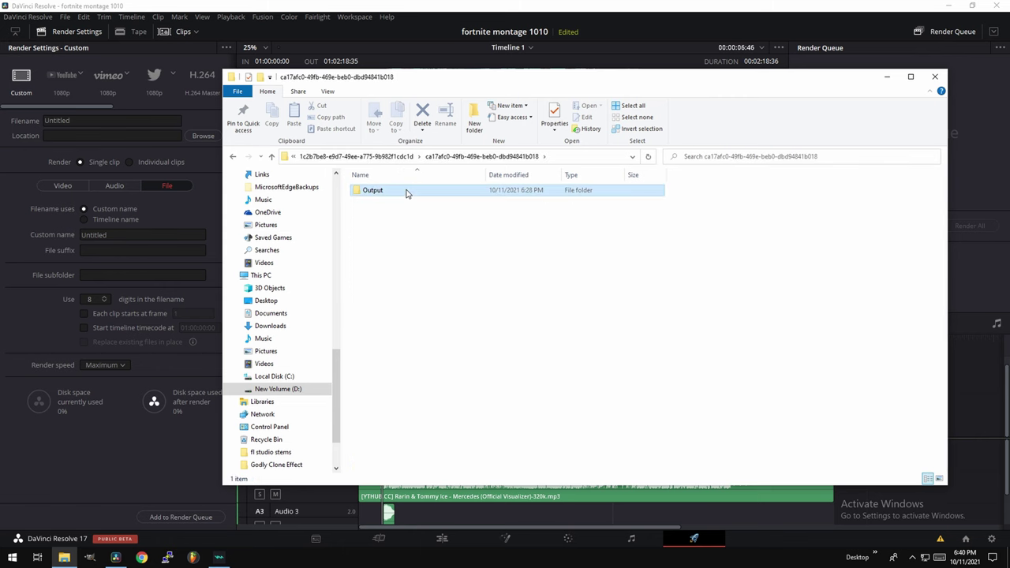
pyautogui.doubleClick(406, 191)
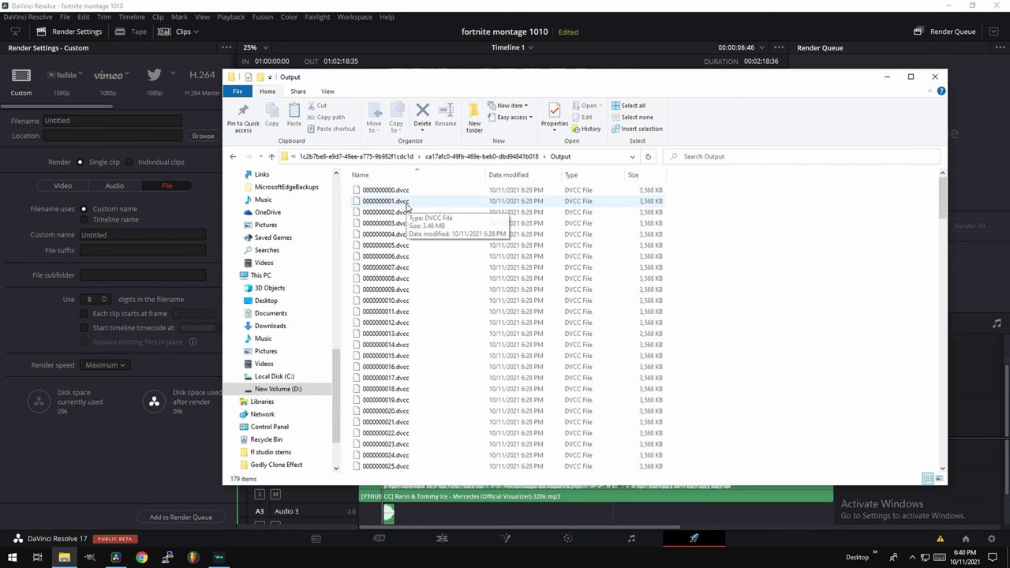
pyautogui.scroll(-15, 523, 205)
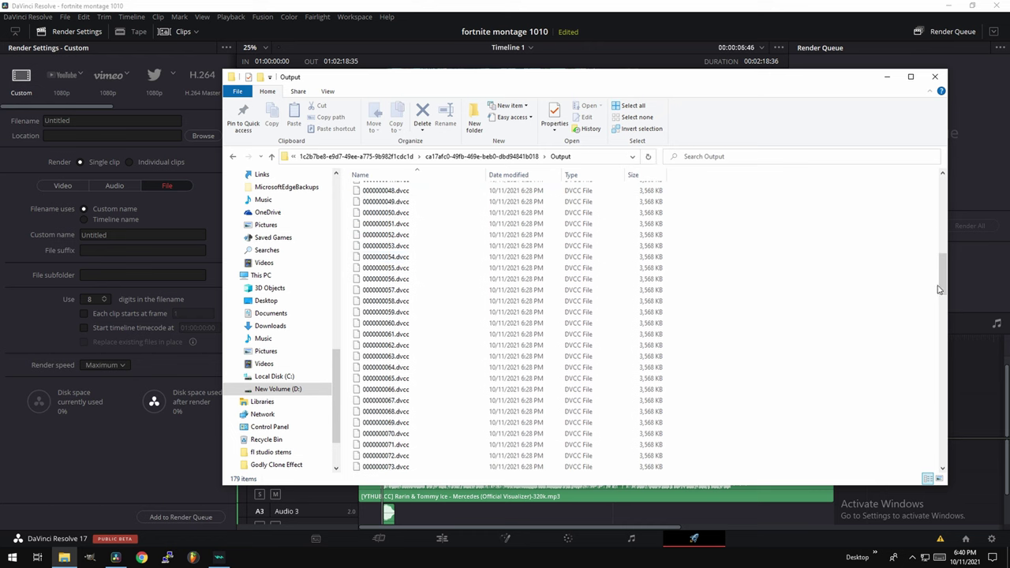
pyautogui.moveTo(941, 286); pyautogui.dragTo(944, 190)
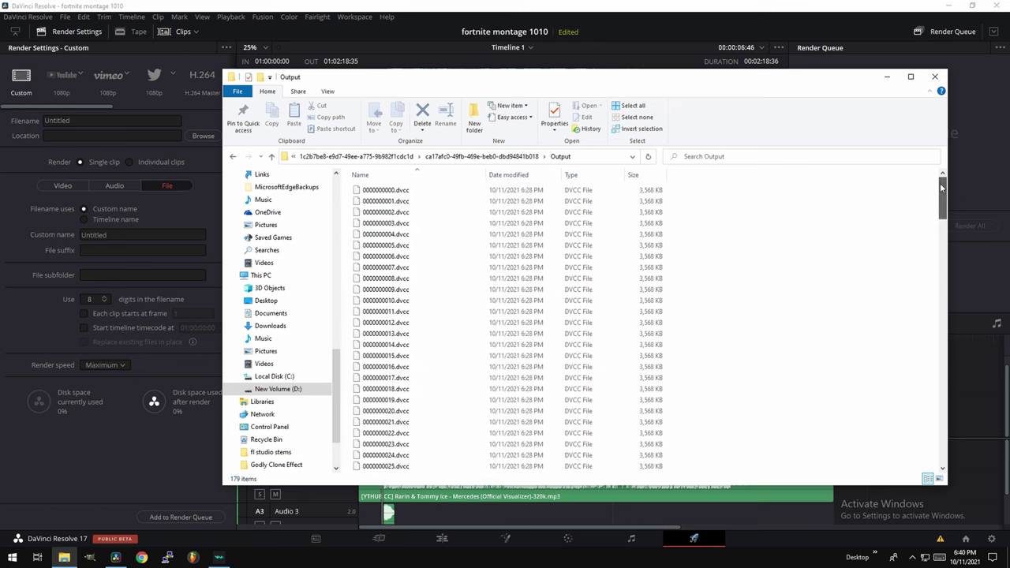
pyautogui.click(234, 157)
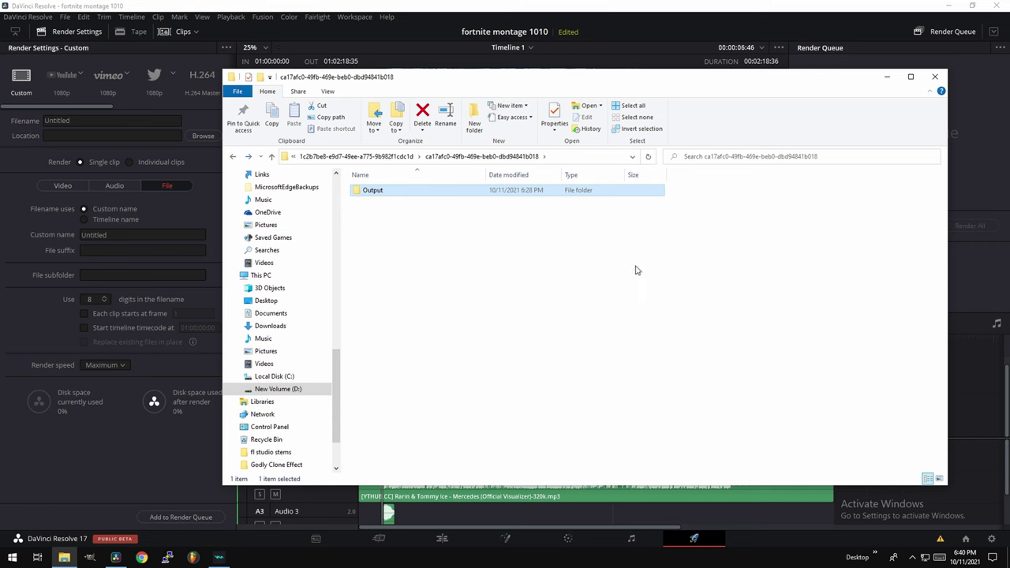
pyautogui.click(238, 154)
# Step: Close Explorer, return the playhead to the start, and select the Untitled file name
pyautogui.click(936, 77)
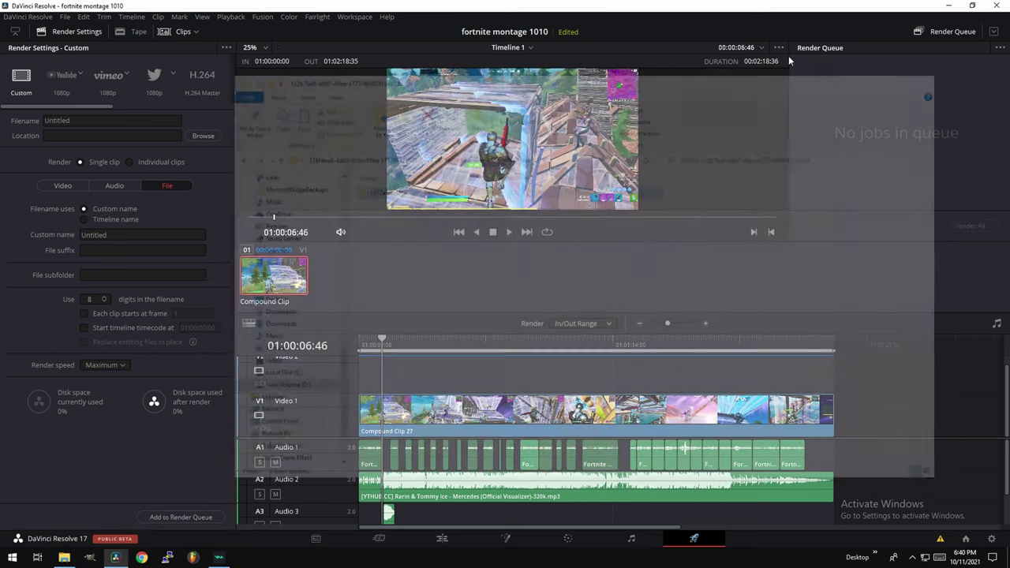
pyautogui.press('Home')
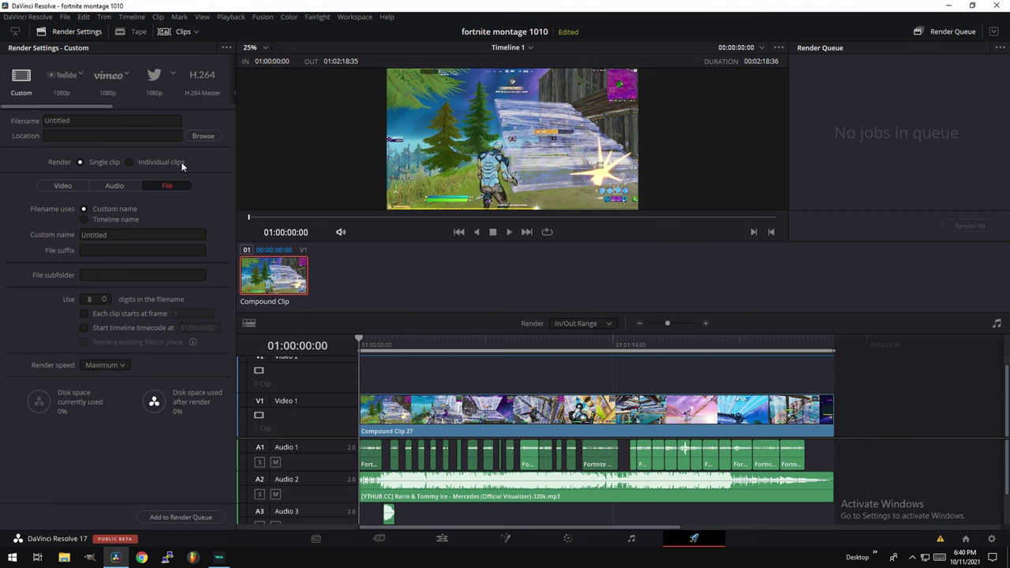
pyautogui.doubleClick(117, 122)
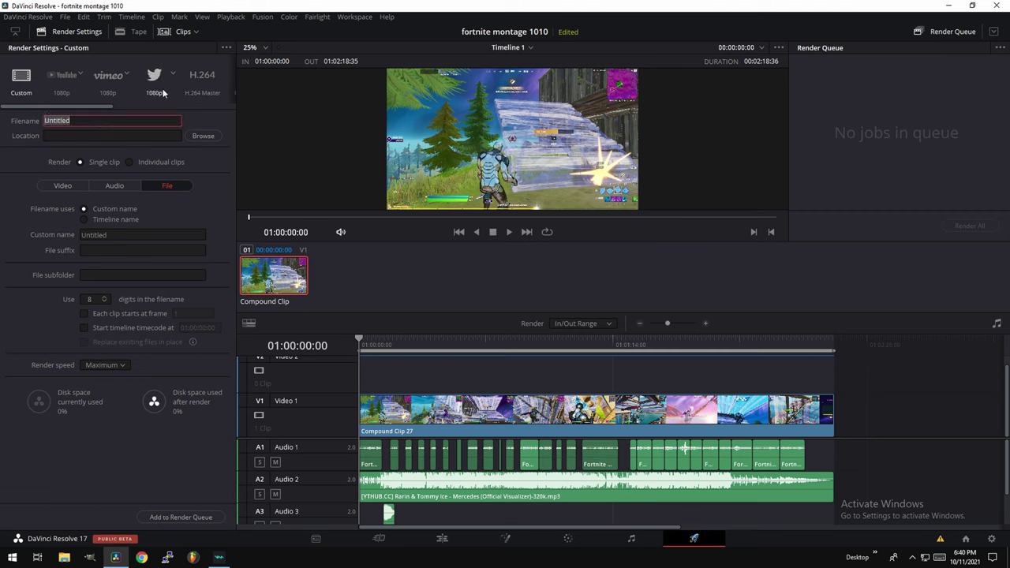
pyautogui.click(77, 76)
pyautogui.click(25, 77)
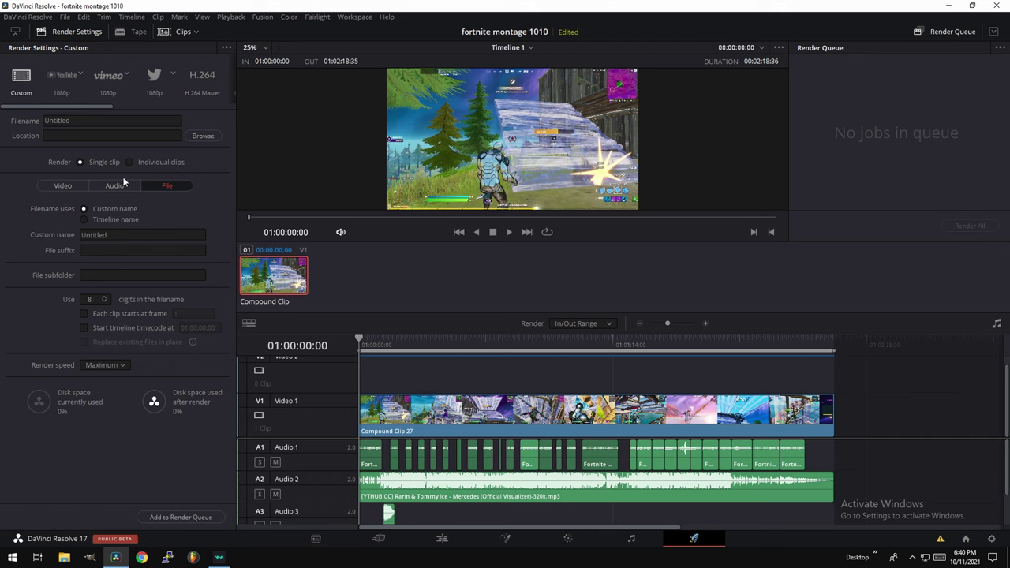
# Step: Show the Video render settings, confirming QuickTime, H.264 at 3840 x 2160
pyautogui.click(63, 186)
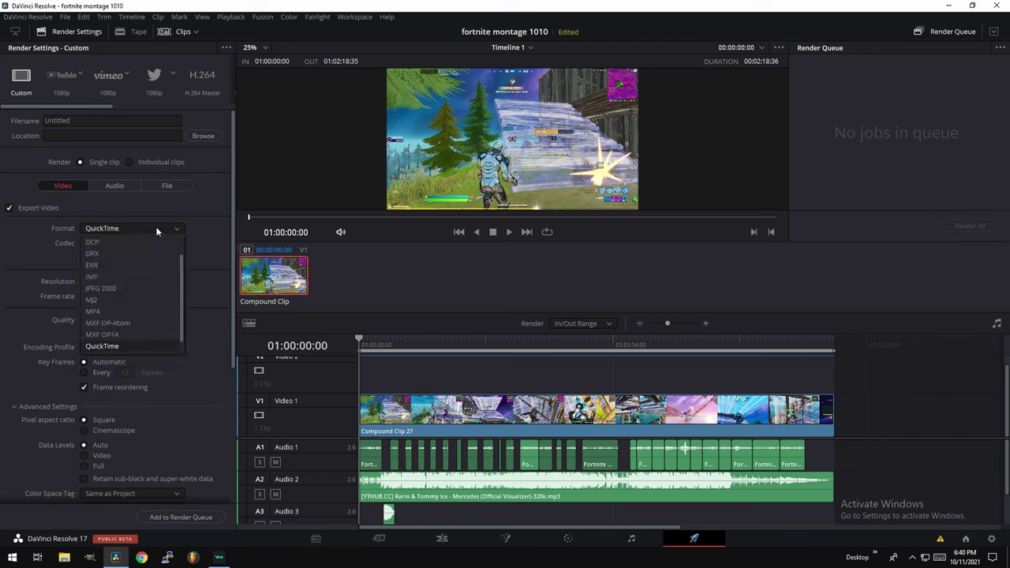
pyautogui.click(155, 230)
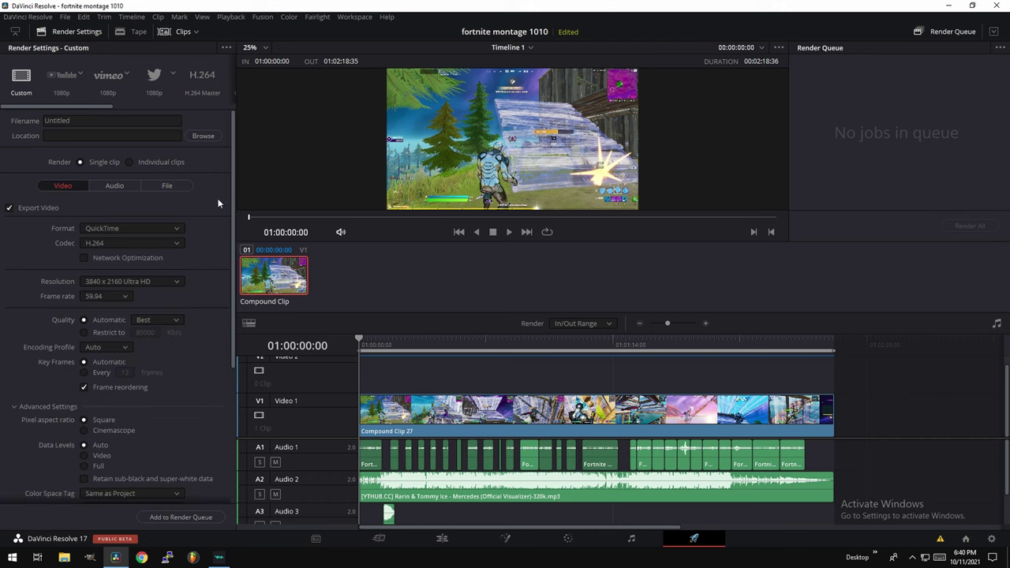
pyautogui.scroll(-5, 161, 331)
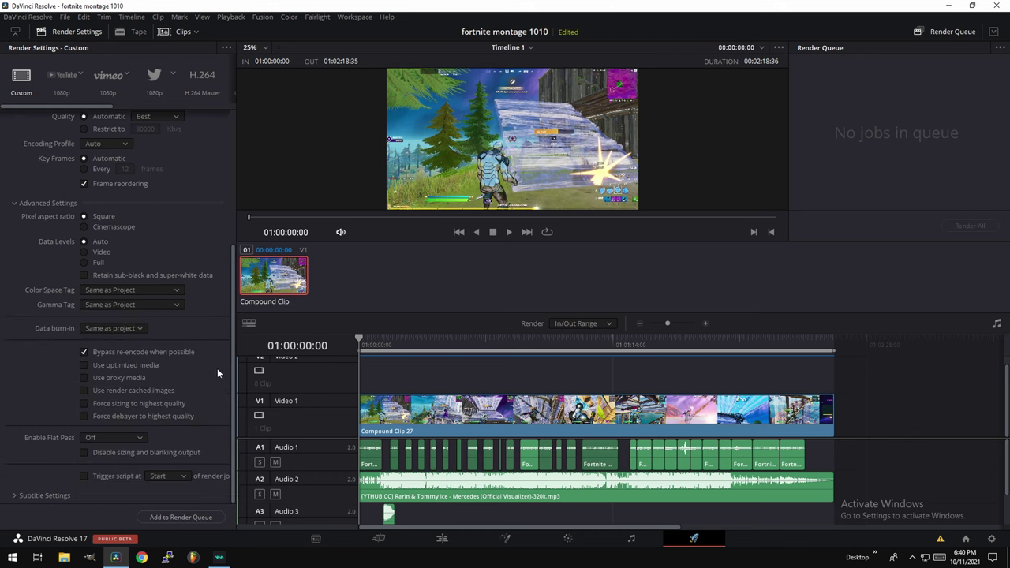
pyautogui.scroll(5, 217, 368)
pyautogui.scroll(-5, 171, 251)
pyautogui.scroll(5, 142, 253)
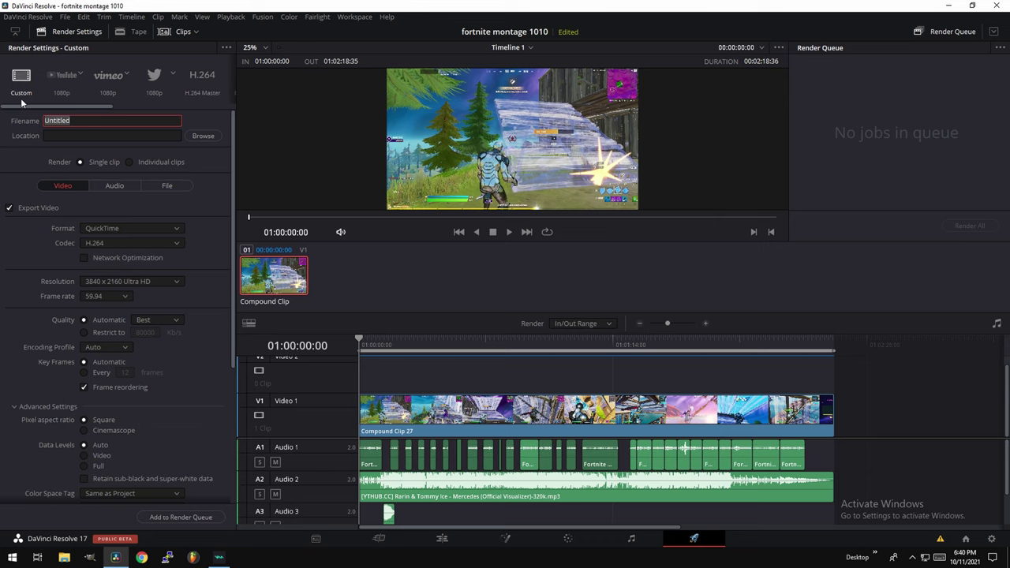
# Step: Name the output 'fortnite montage mercedes' and set its destination to the Desktop
pyautogui.write('fortnite montage mercedes')
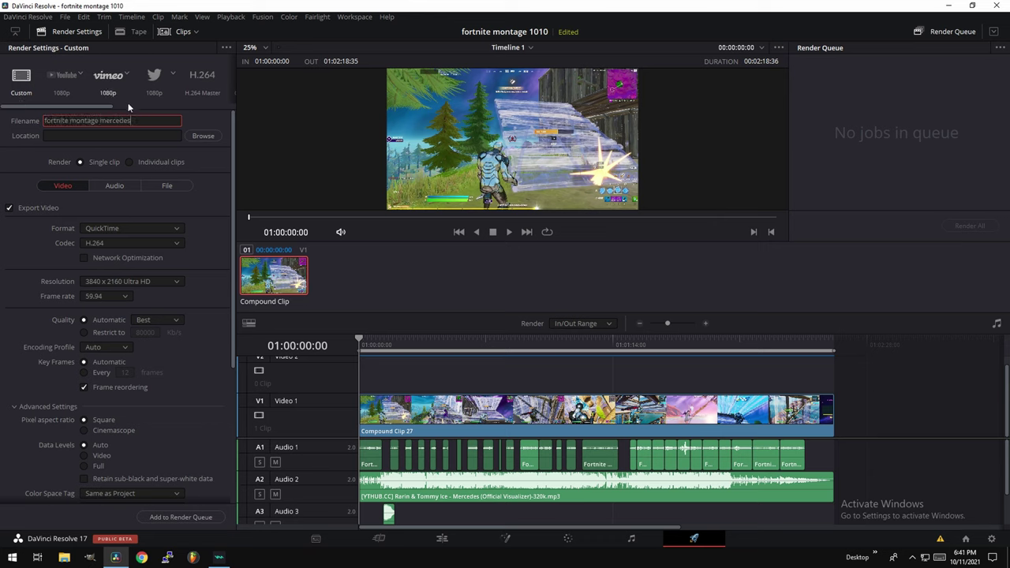
pyautogui.click(202, 136)
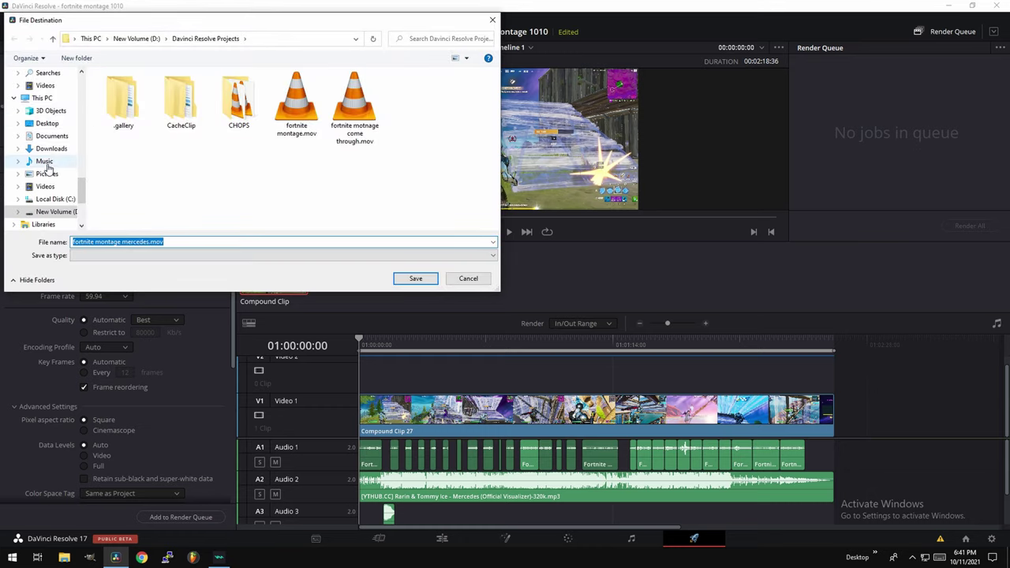
pyautogui.click(47, 123)
pyautogui.click(411, 280)
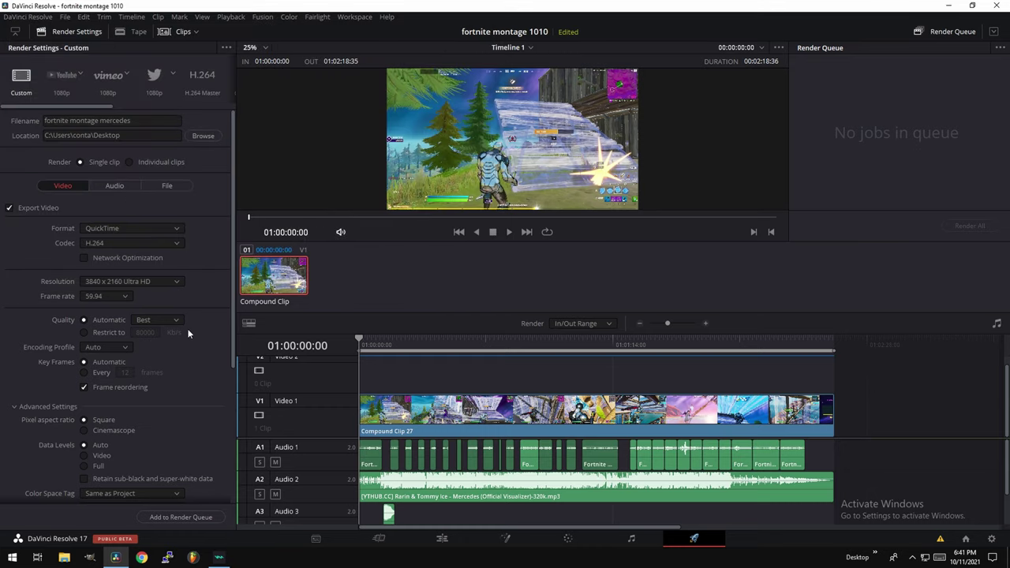
# Step: Scroll through the render settings and collapse the Advanced Settings section
pyautogui.scroll(-5, 169, 277)
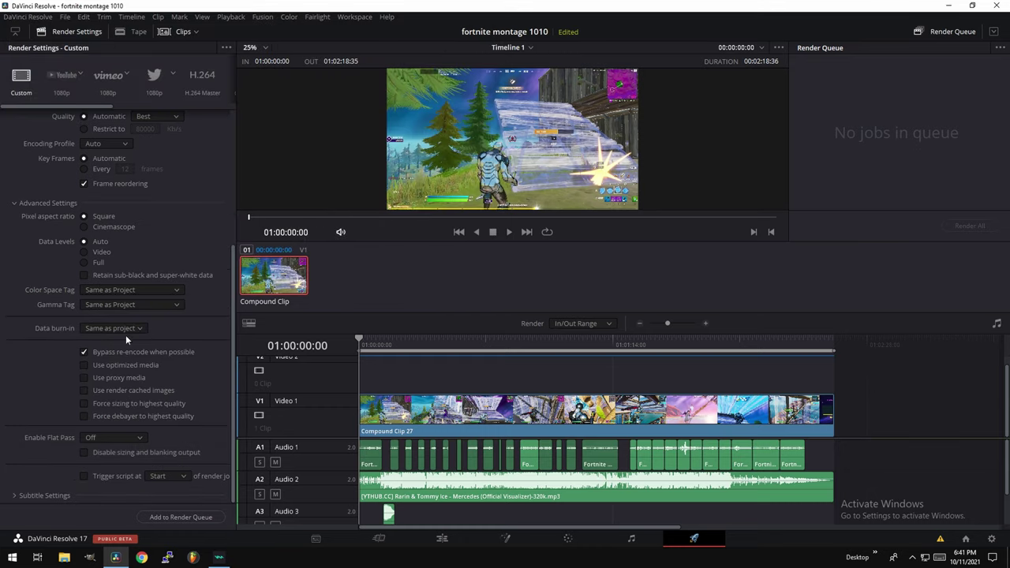
pyautogui.scroll(3, 60, 318)
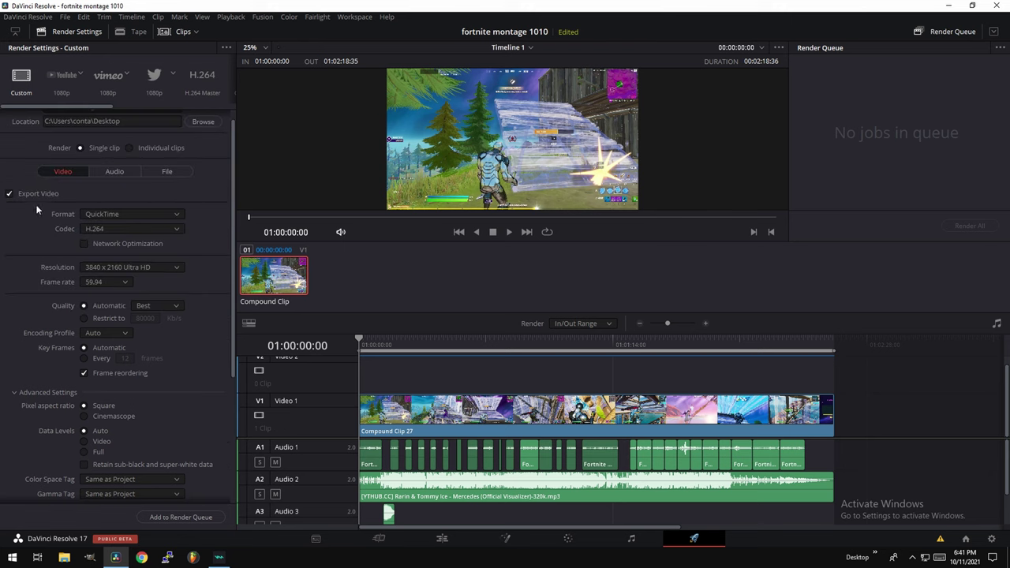
pyautogui.scroll(-3, 65, 270)
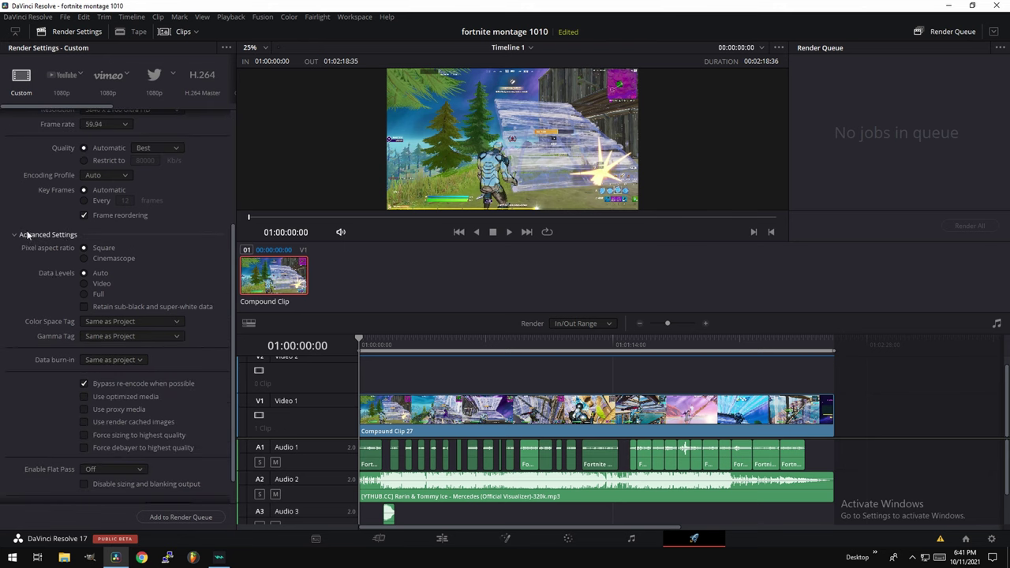
pyautogui.click(24, 235)
# Step: Enable Use render cached images, add the montage job to the queue, and Render All
pyautogui.click(43, 404)
pyautogui.scroll(-3, 67, 332)
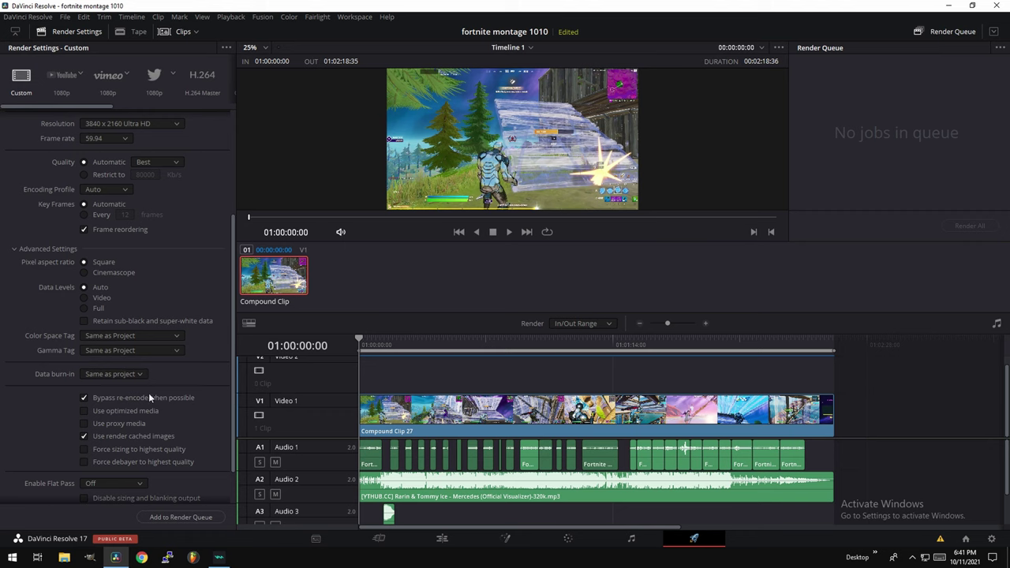
pyautogui.click(178, 519)
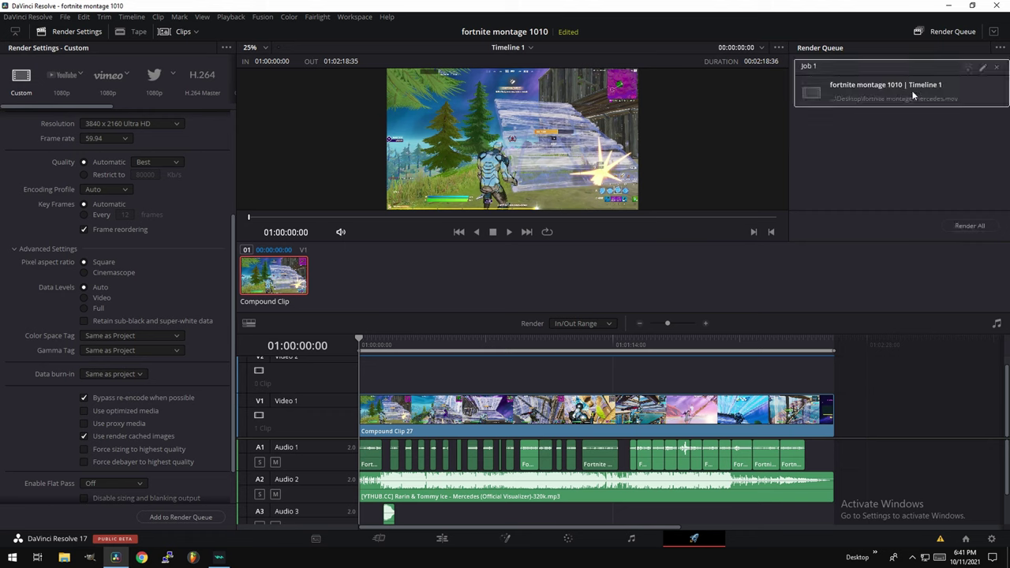
pyautogui.click(970, 226)
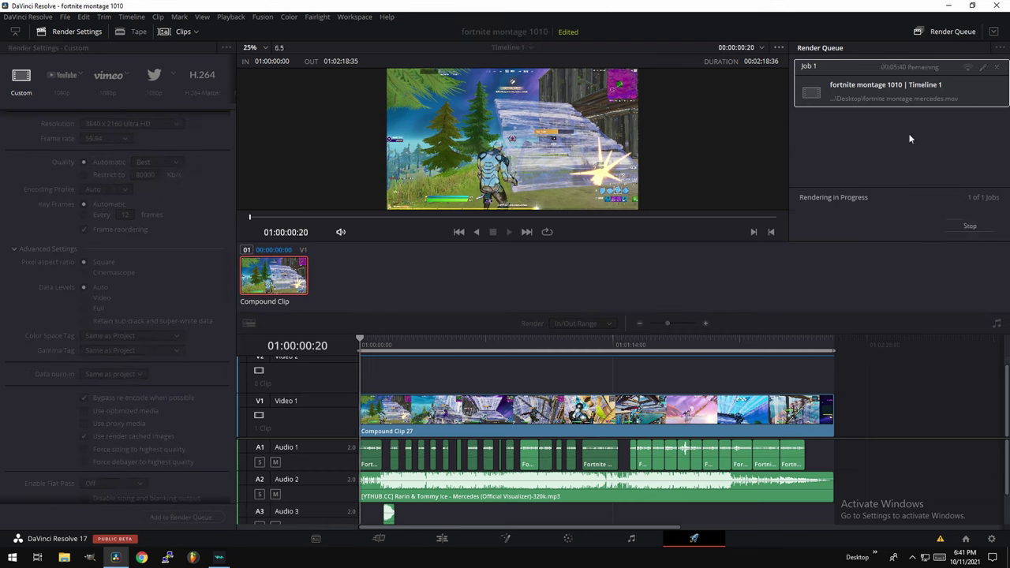